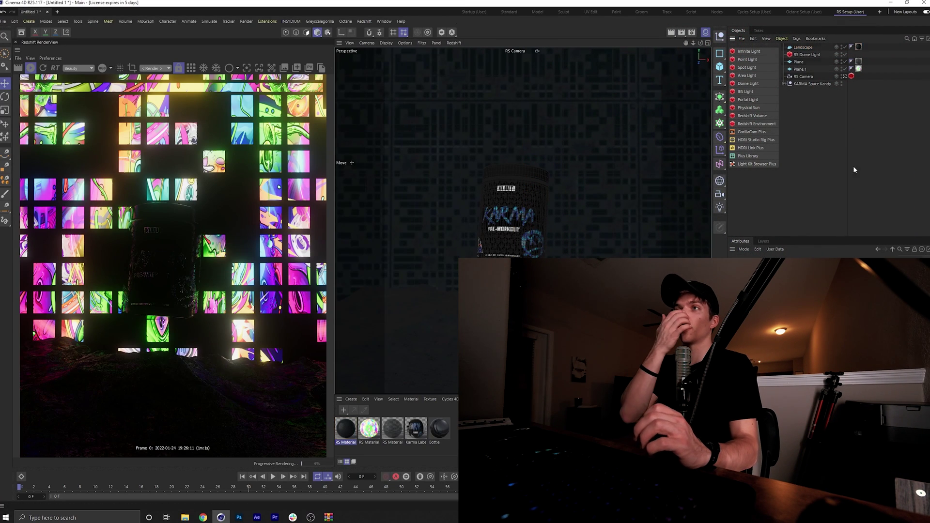
Step: Add a Redshift spot light and a Redshift environment to the scene
left_click(747, 68)
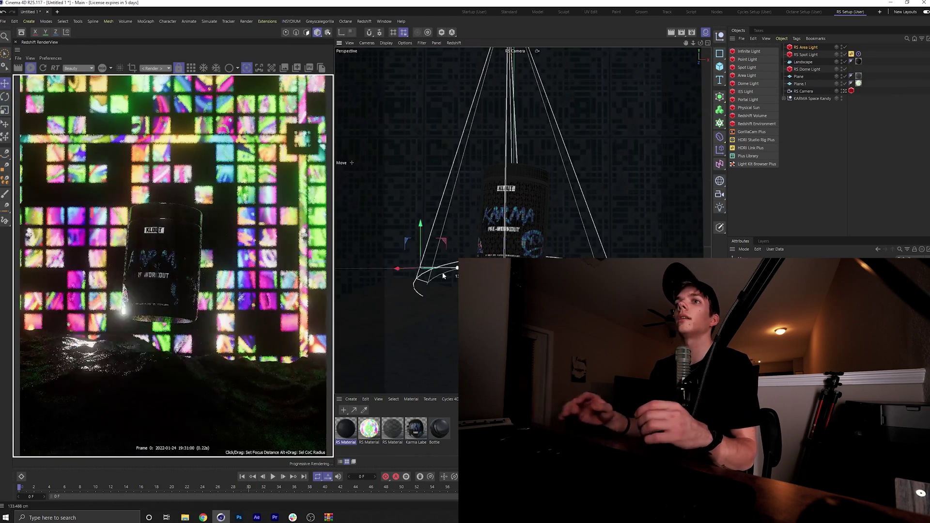
left_click(756, 124)
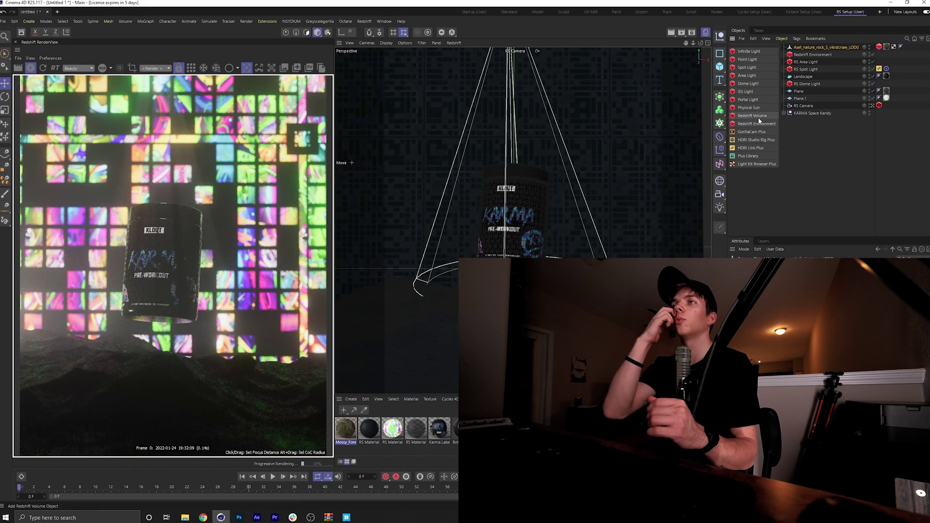
Step: Save the project as RS
key("ctrl+s")
type("RS")
key("Return")
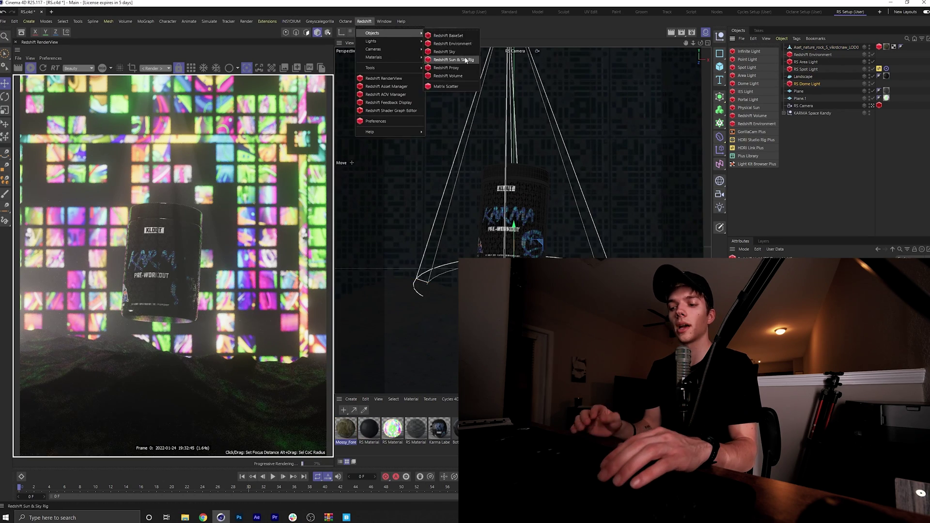
Step: Add a Redshift Matrix Scatter object and undo the last two changes
left_click(453, 61)
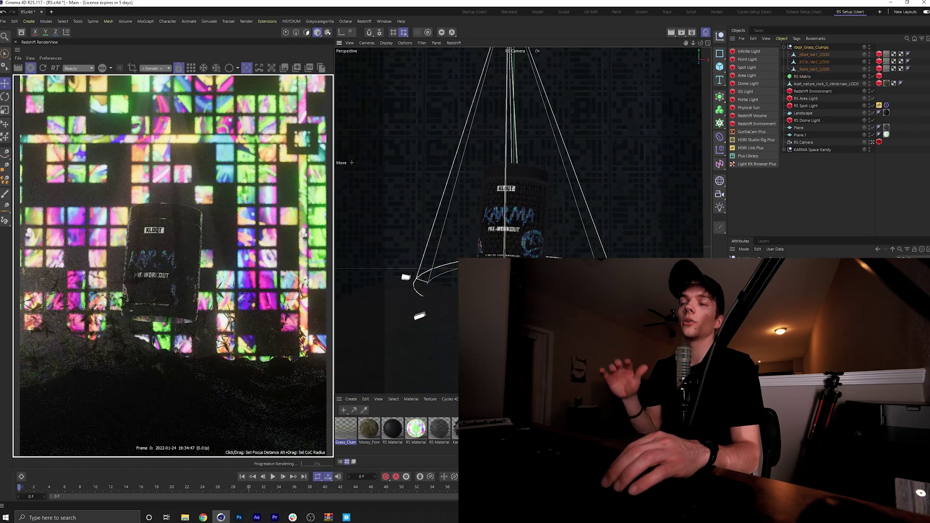
left_click(537, 51)
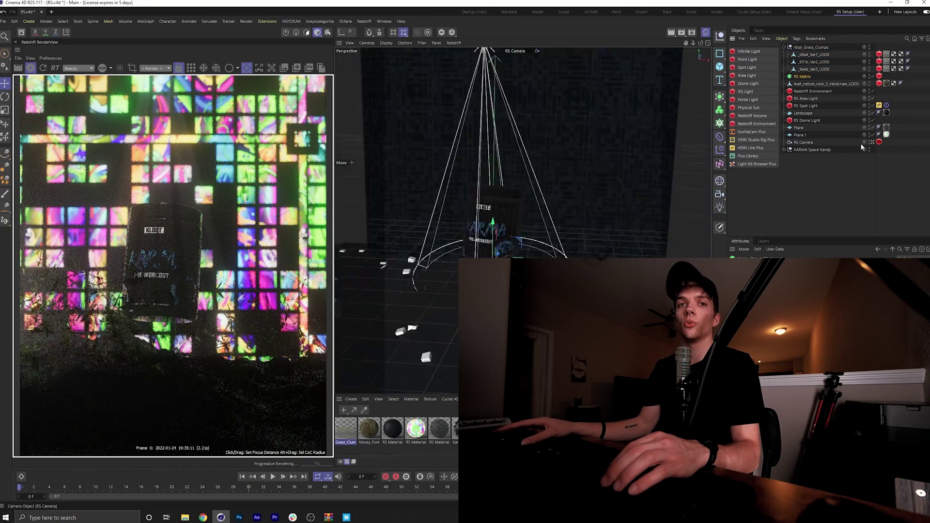
key("ctrl+z")
key("ctrl+z")
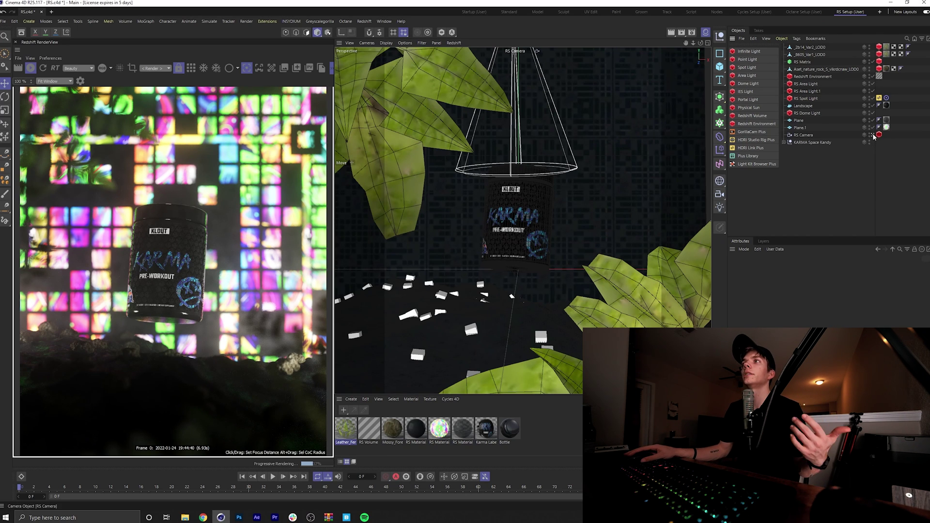
Step: Examine the whole scene layout from outside the render camera and return to the RS Camera view
left_click(873, 137)
scroll(460, 240, "down", 5)
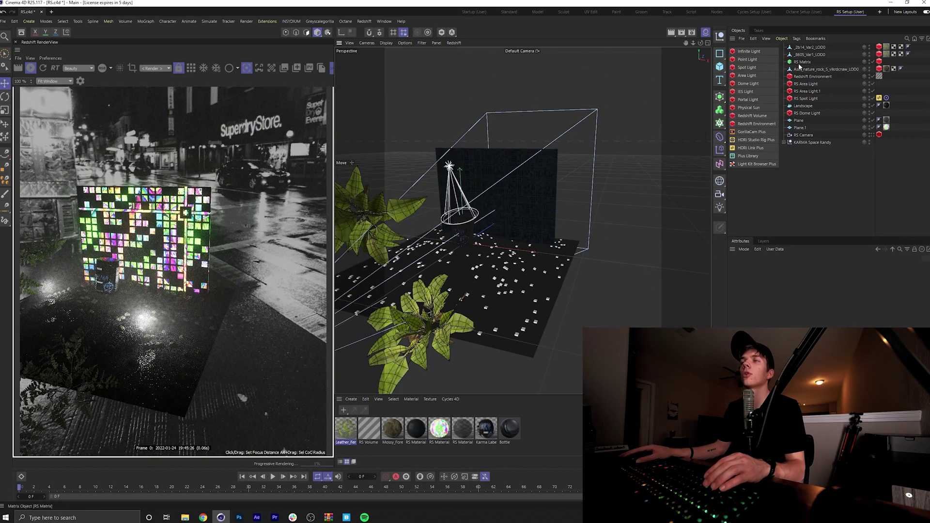
mouse_move(686, 42)
left_mouse_down()
mouse_move(676, 47)
mouse_move(685, 42)
left_mouse_up()
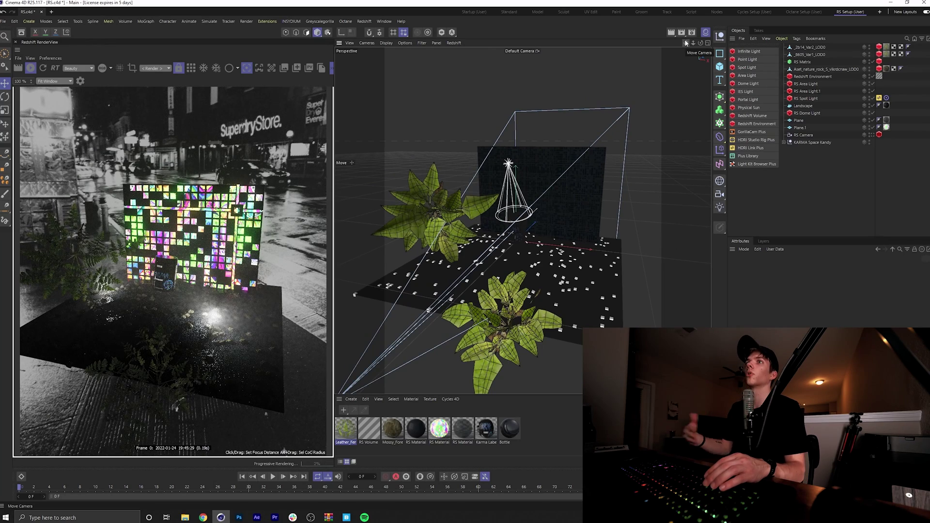
left_click(873, 136)
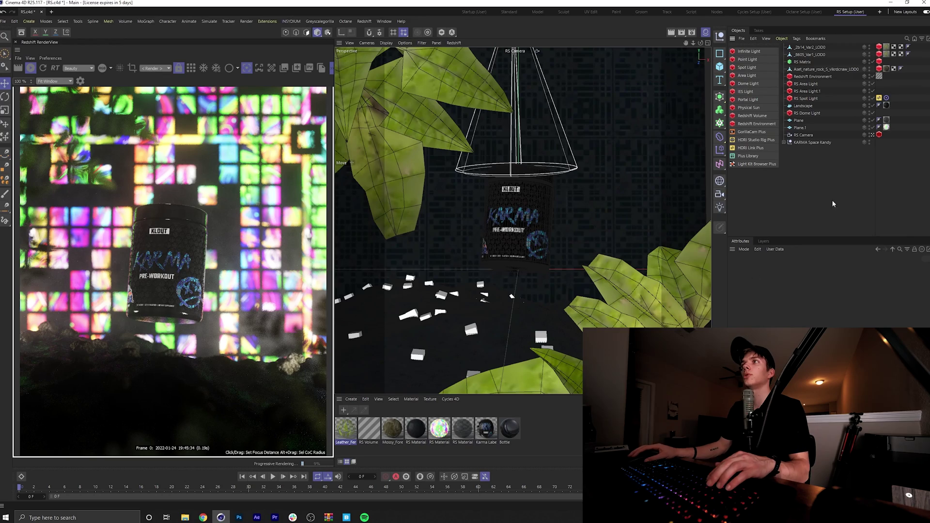
Step: Inspect the rocks scattered over the landscape from close up and return to the RS Camera view
left_click(872, 134)
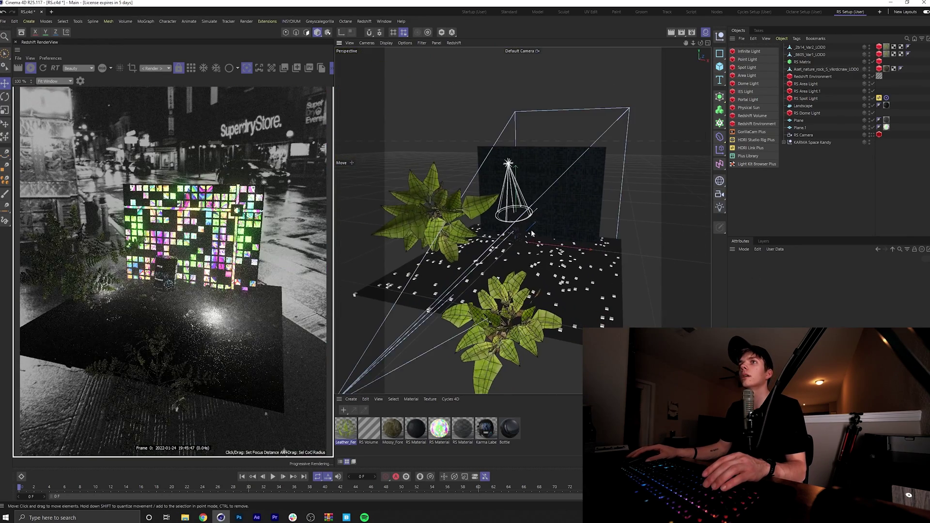
left_click_drag(519, 244, 407, 246, "alt")
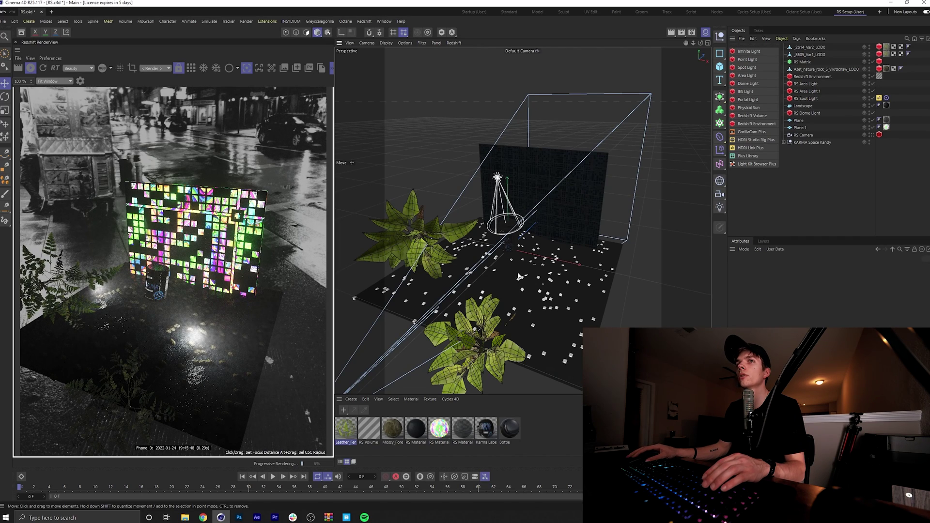
right_click_drag(493, 267, 607, 261, "alt")
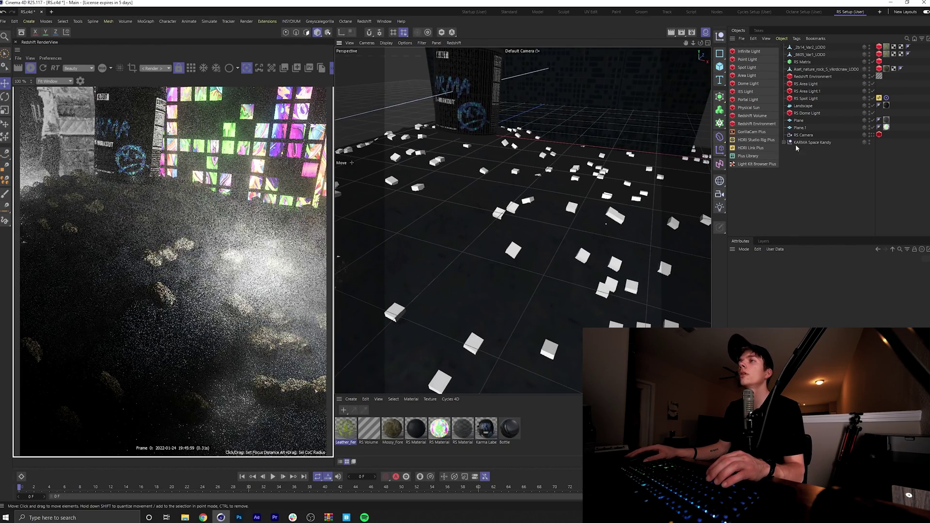
left_click(873, 134)
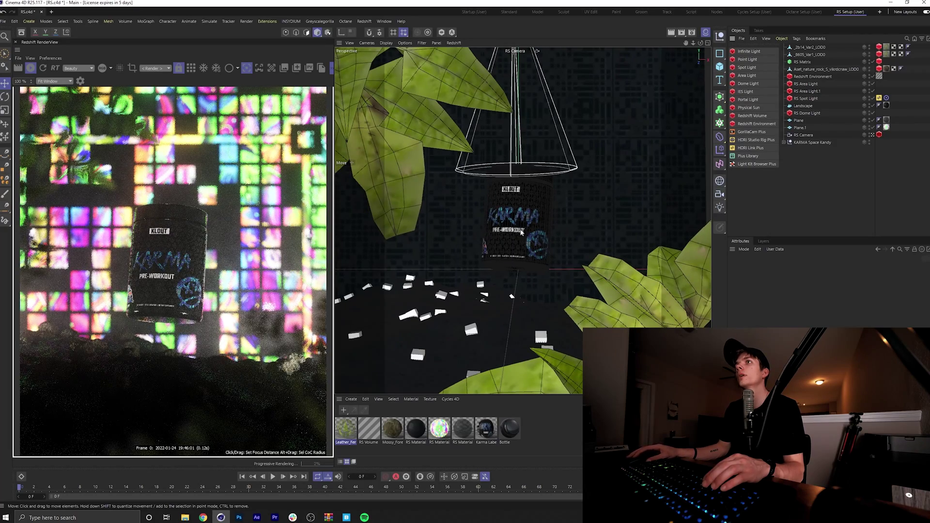
Step: Leave the RS Camera view and examine the Redshift environment's volume scattering settings
left_click(873, 134)
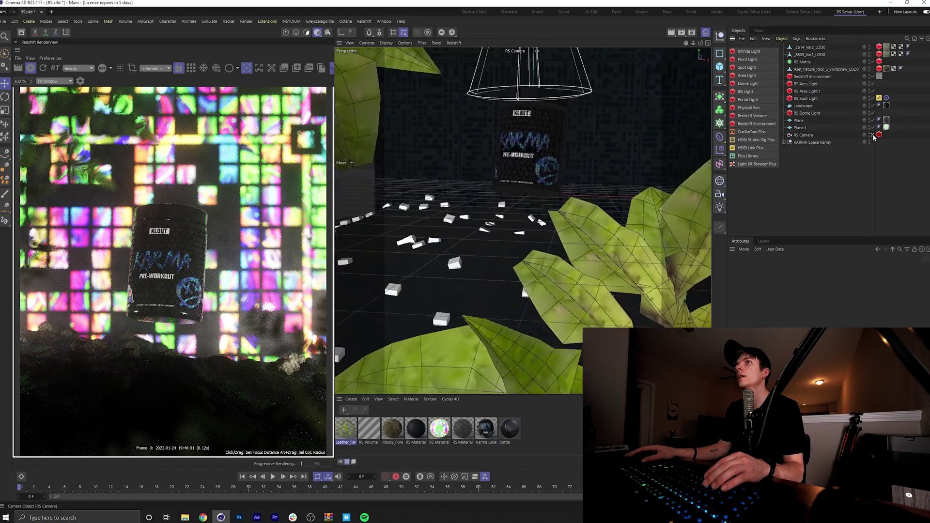
middle_click_drag(689, 203, 524, 220, "alt")
key("ctrl+shift+z")
key("ctrl+shift+z")
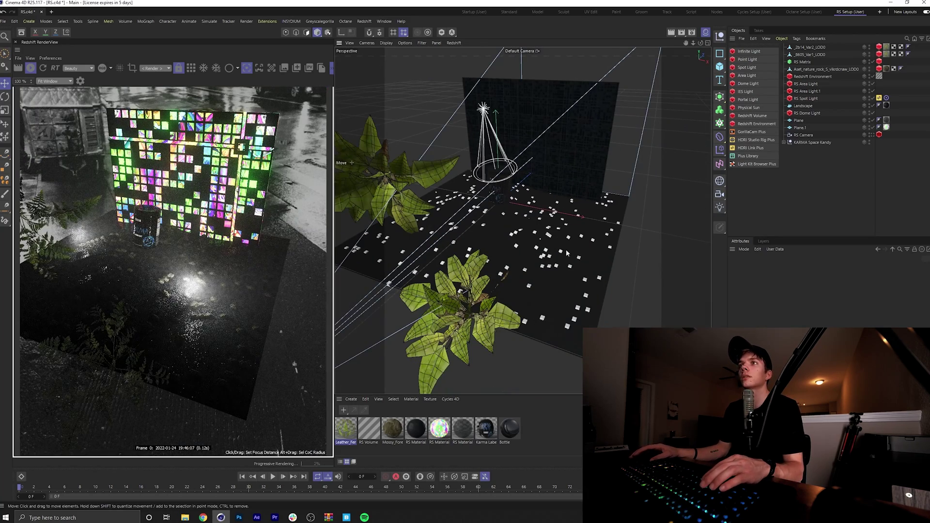
left_click(814, 76)
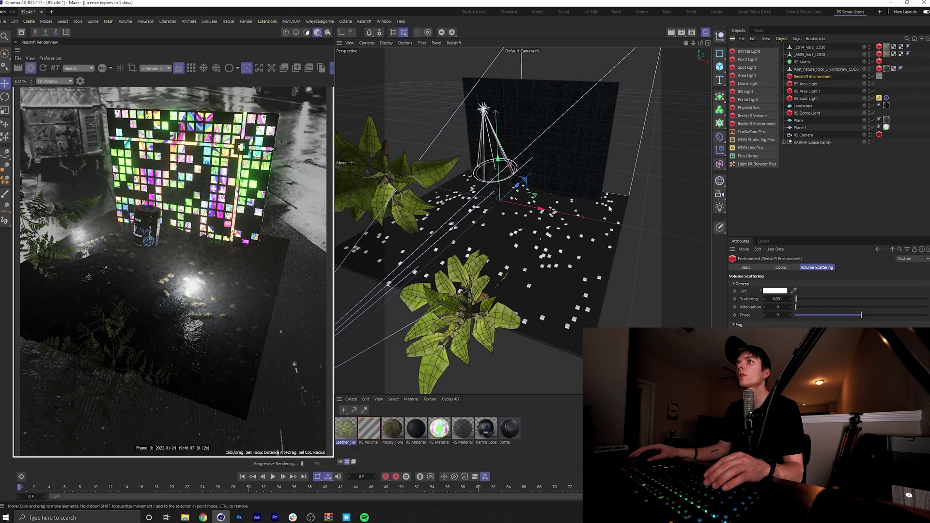
key("ctrl+shift+z")
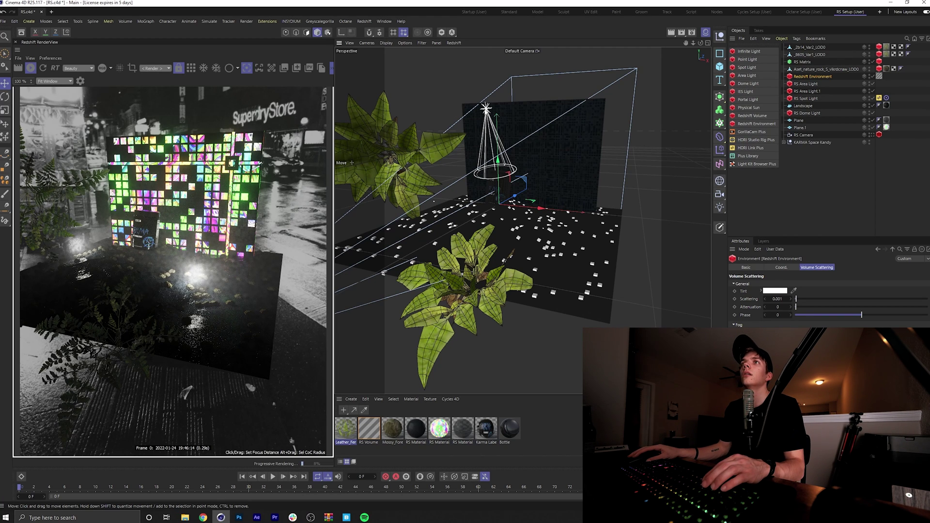
Step: Select the spot light above the jar, look at the gobo textures in the Plus Library, and close the library
left_click(503, 187)
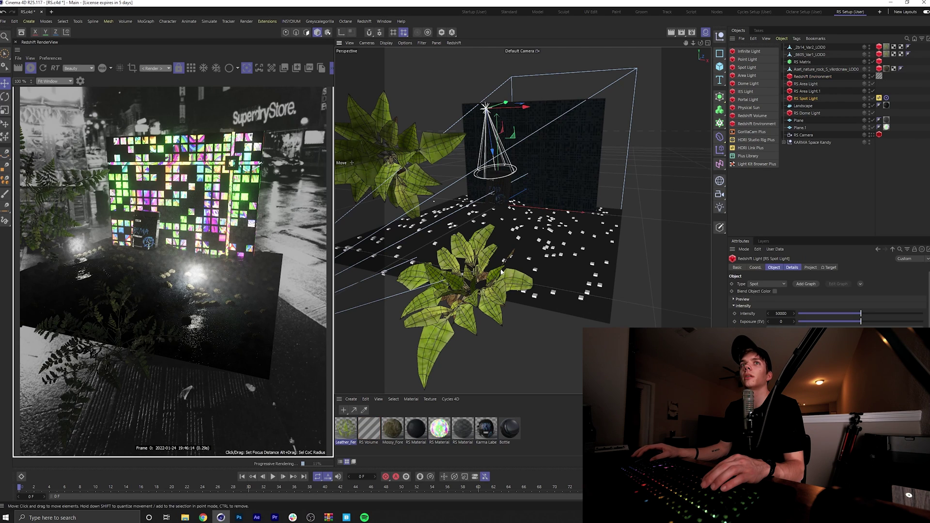
left_click(749, 156)
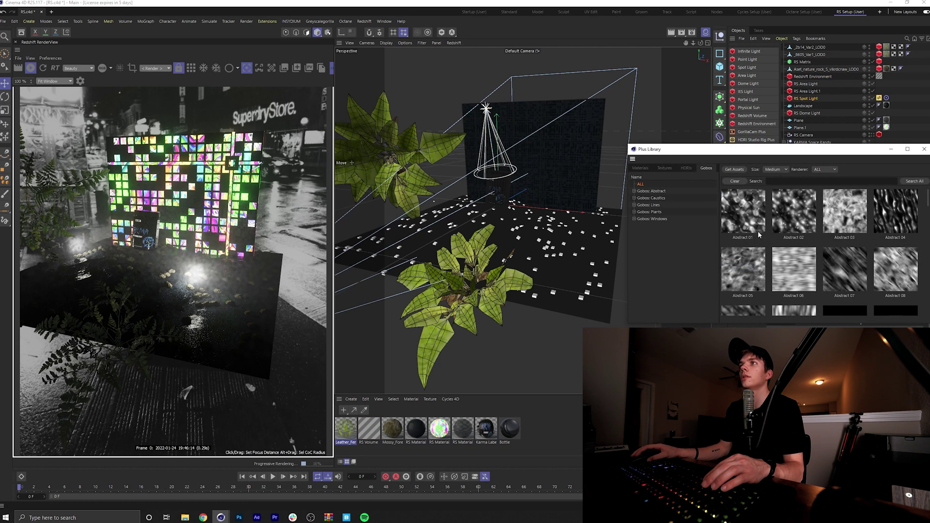
left_click(924, 149)
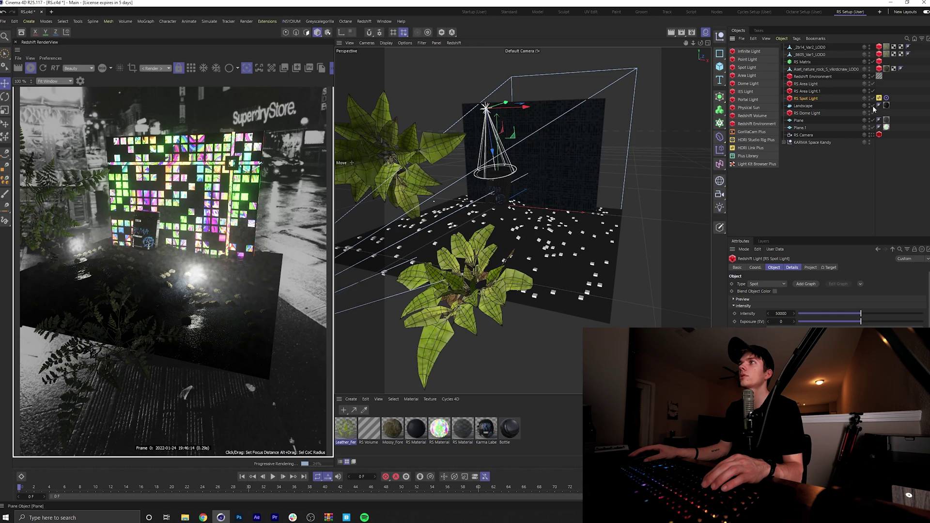
Step: Compare the RS Camera view with a side view of the jar, spot light and backdrop planes
left_click(873, 135)
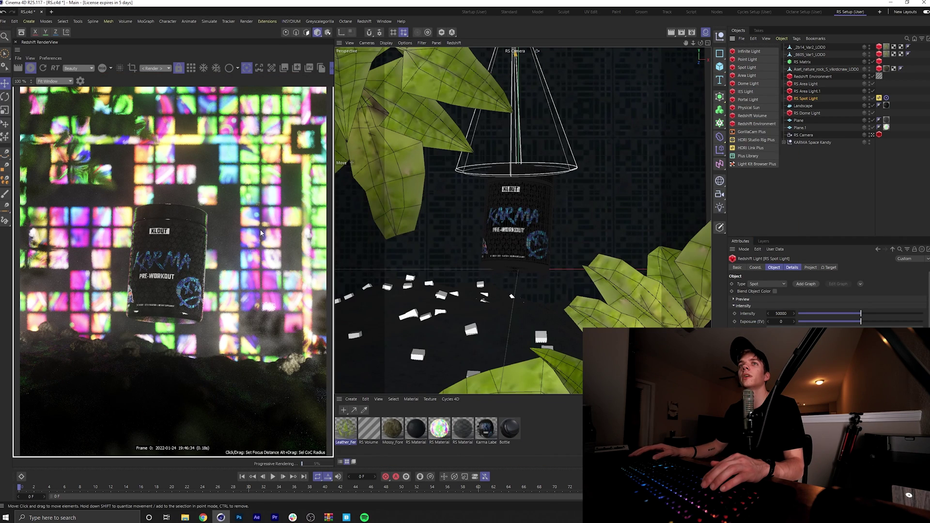
left_click(872, 134)
left_click_drag(514, 194, 491, 163, "alt")
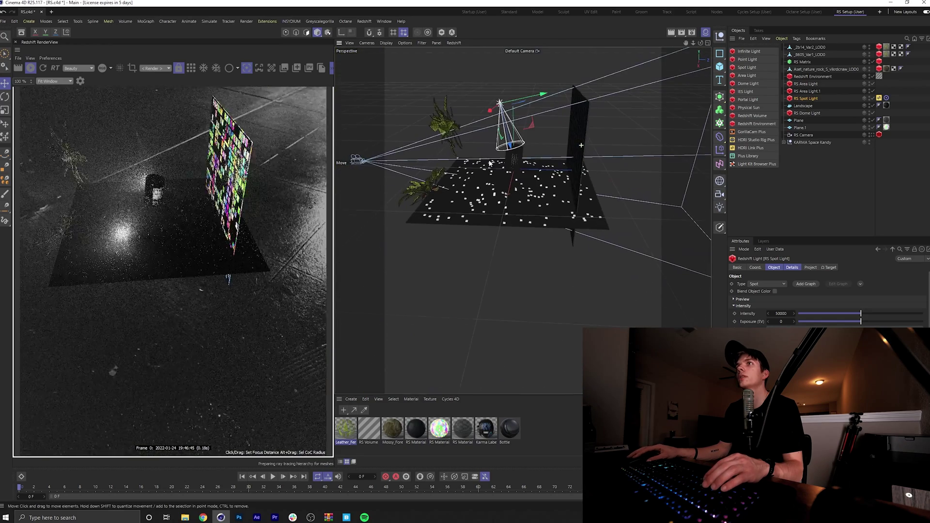
scroll(588, 134, "up", 6)
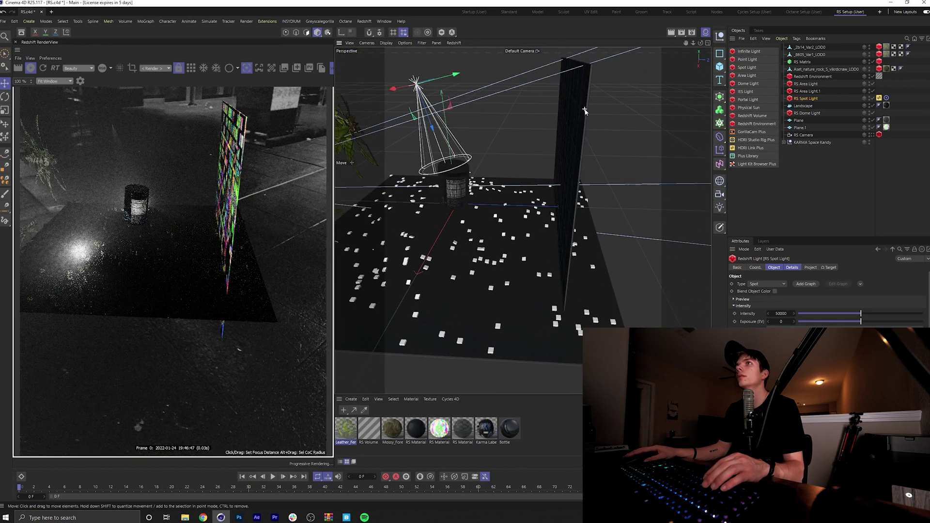
Step: Try moving the dark grid plane away from the glowing backdrop toward the jar, undo it, and return to the RS Camera view
left_click_drag(585, 112, 547, 107)
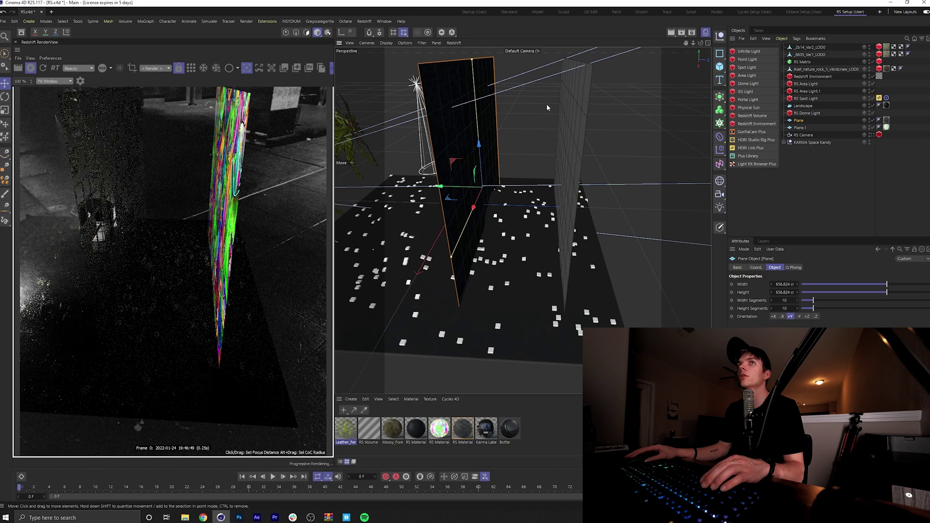
key("z")
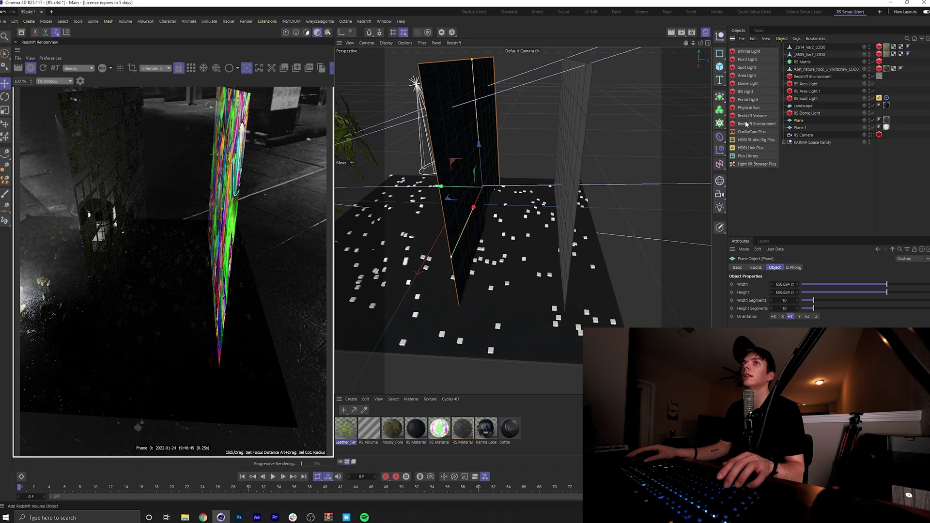
key("ctrl+shift+z")
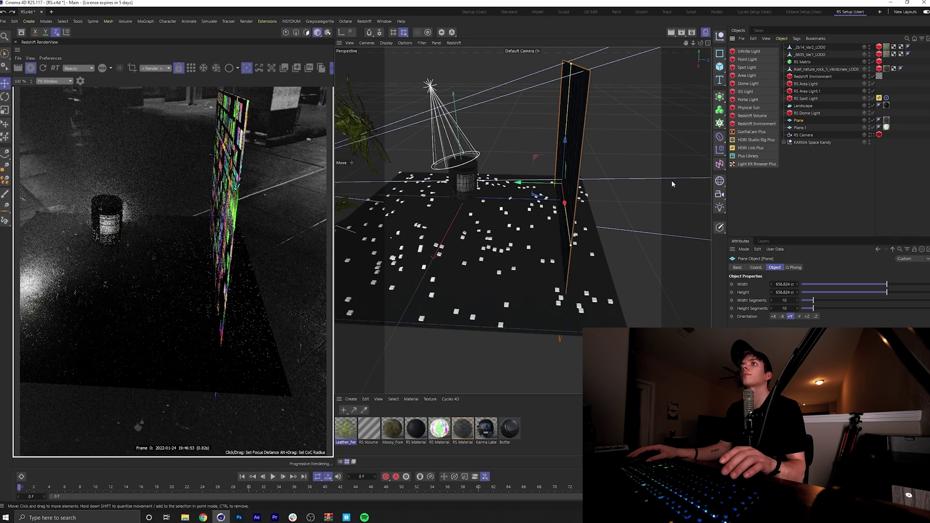
left_click(873, 135)
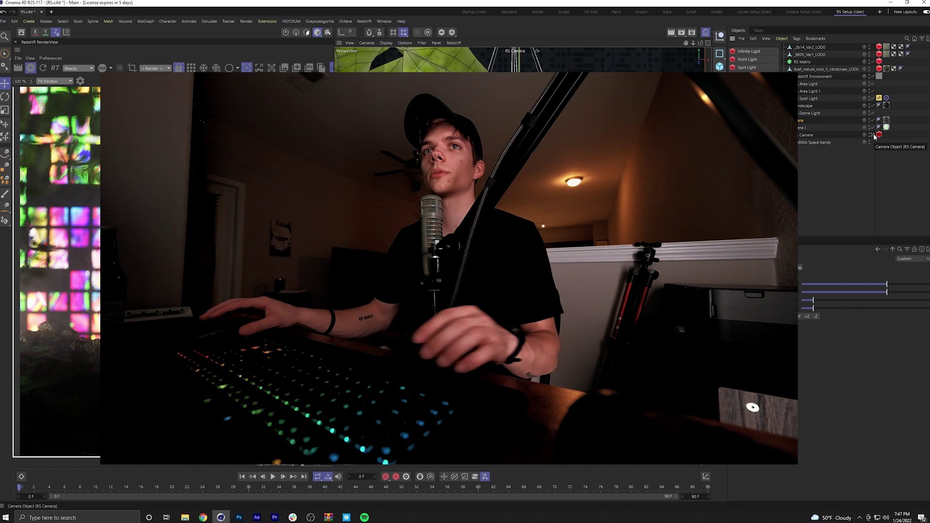
left_click(868, 161)
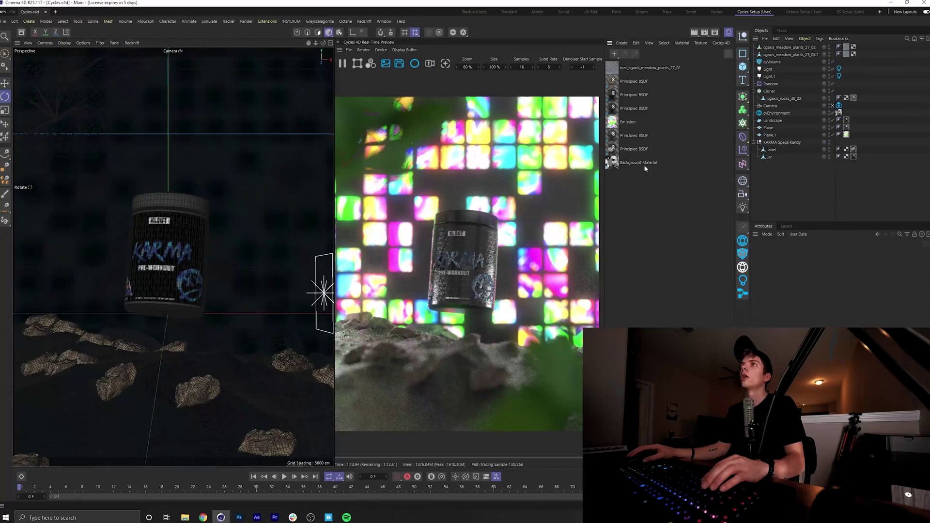
Step: Examine the color channel of the meadow plants material and close its editor
double_click(630, 69)
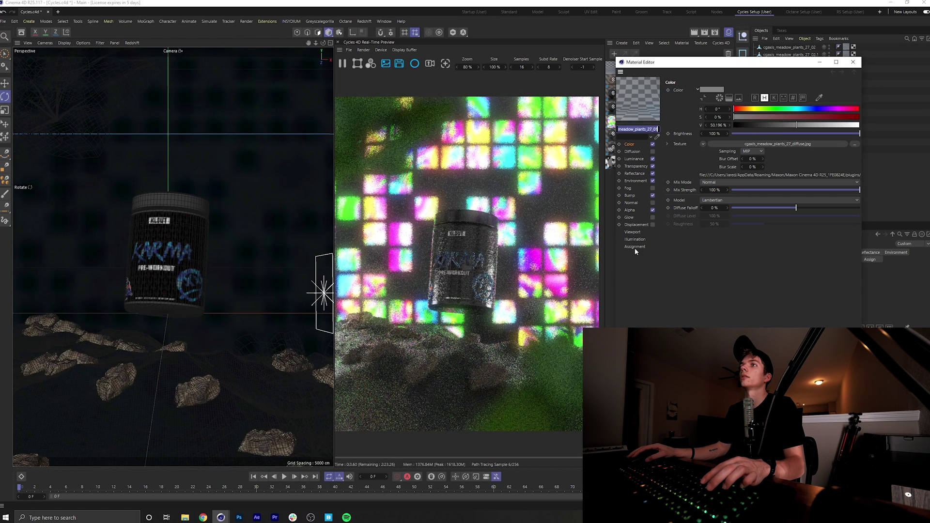
left_click(628, 145)
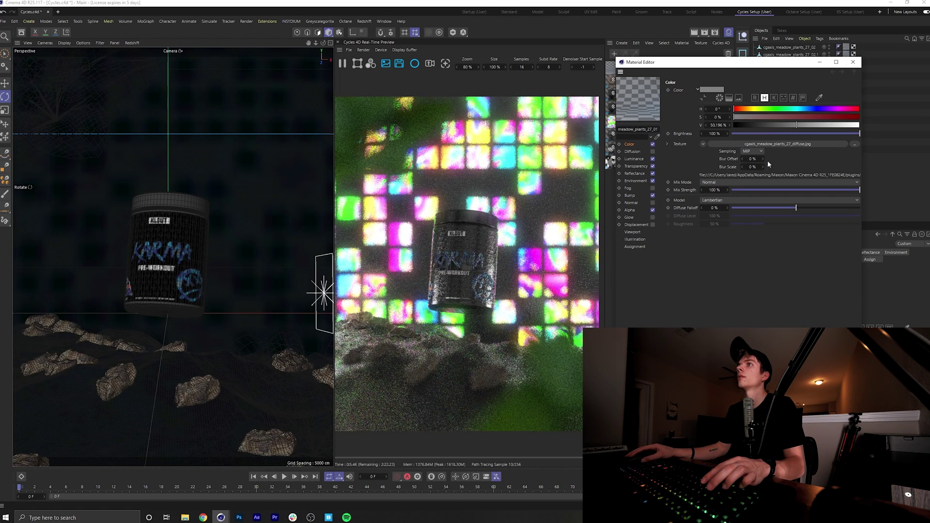
left_click(853, 62)
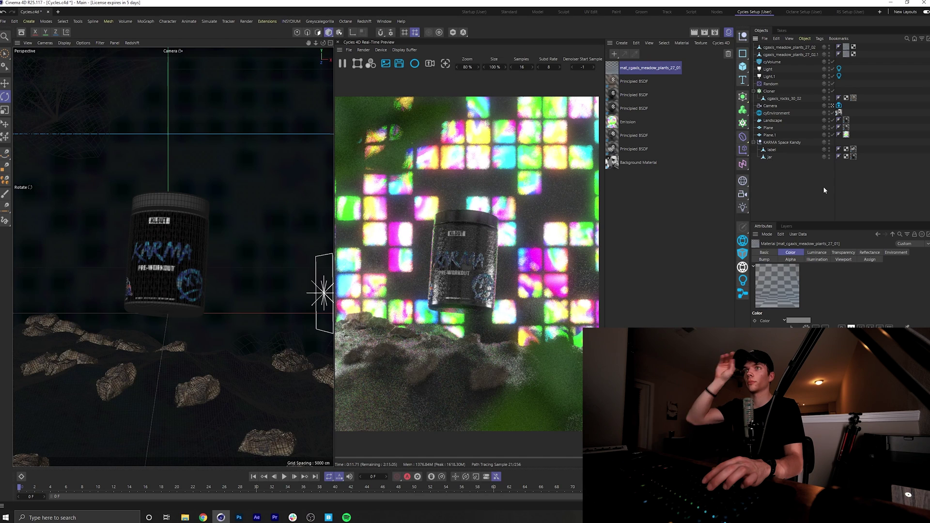
Step: Save the Cycles project and open its render settings
key("ctrl+s")
key("ctrl+b")
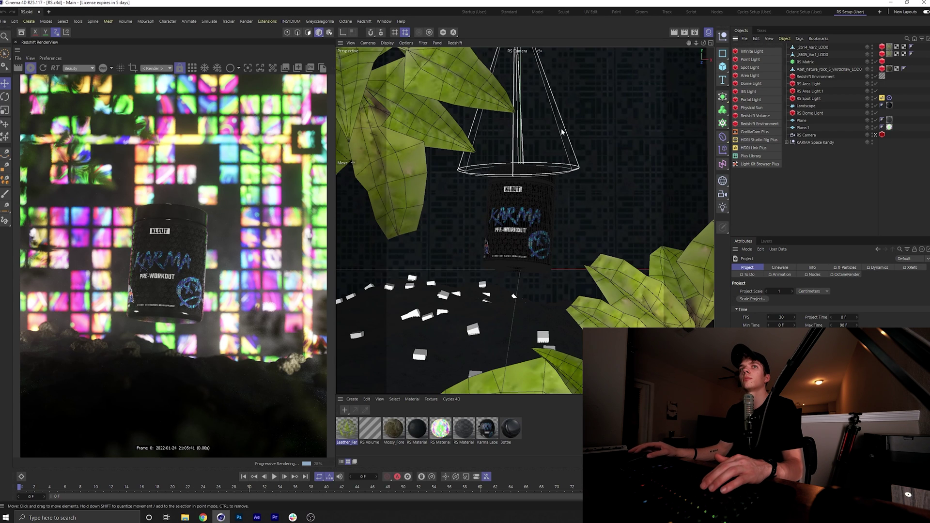
Step: Open the Redshift render settings in advanced mode and set the progressive passes to 256
left_click(696, 37)
left_click_drag(737, 25, 525, 115)
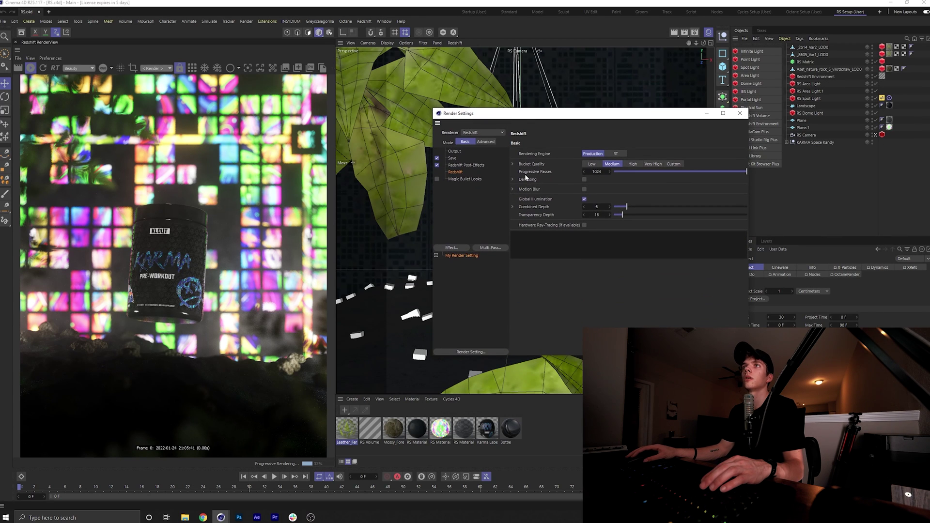
left_click(485, 142)
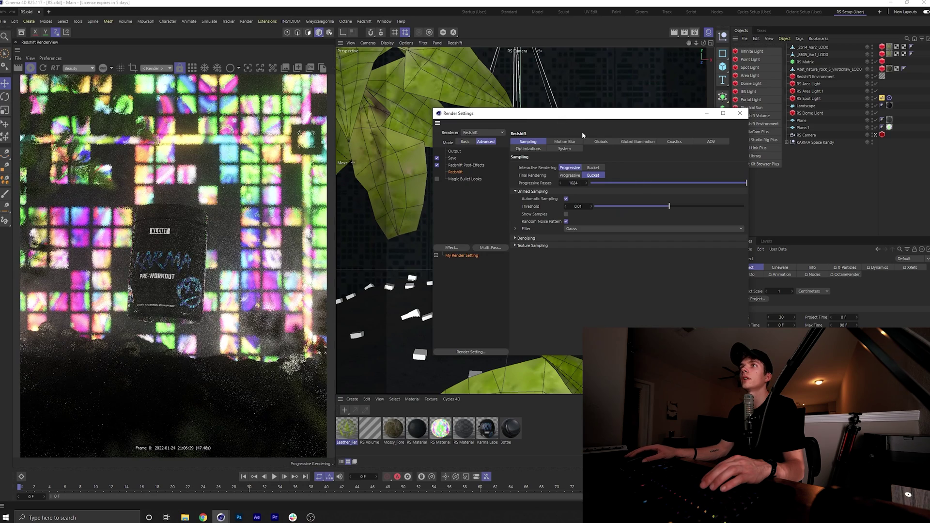
double_click(573, 183)
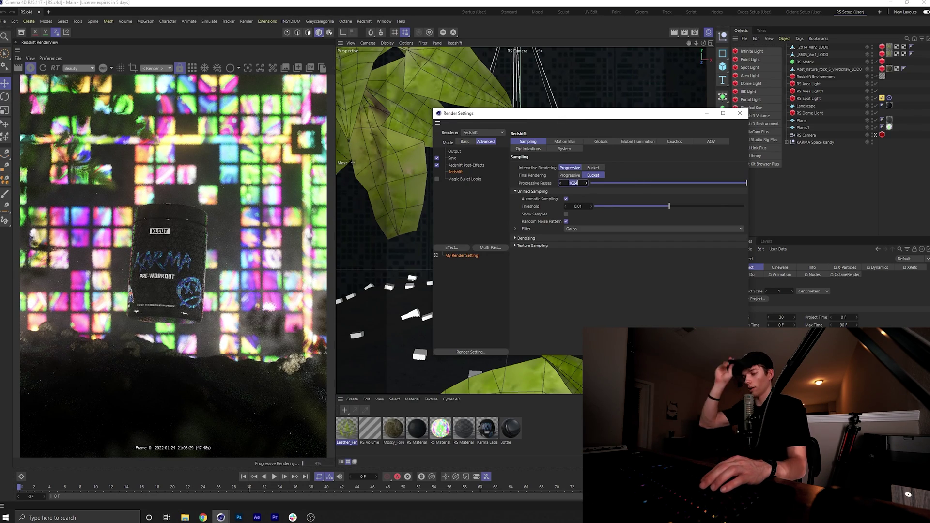
type("256")
key("Return")
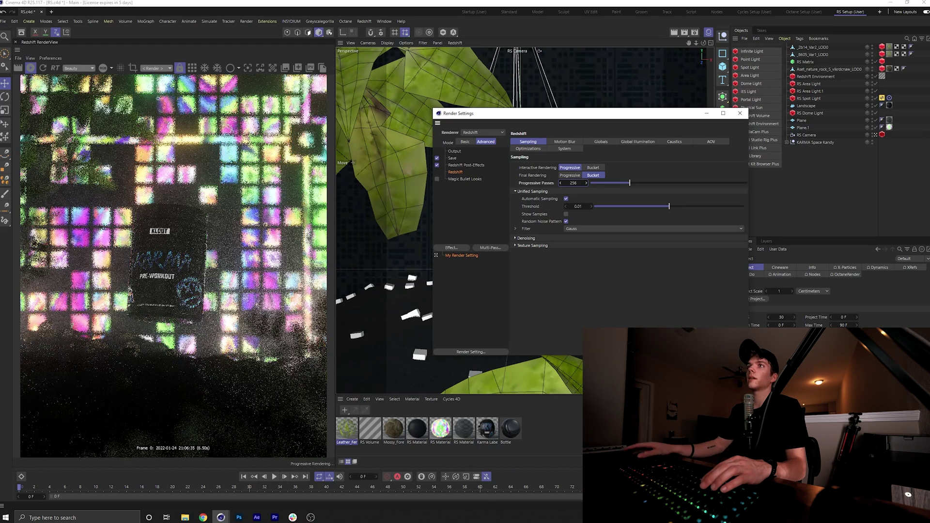
Step: Check the denoising and motion blur options, and set the reflection, refraction and combined trace depths to 8
left_click(524, 238)
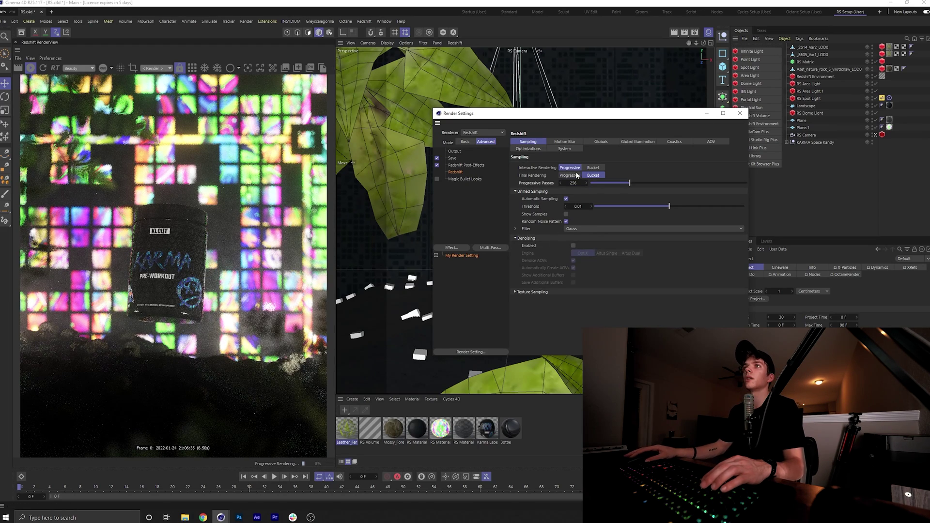
left_click(564, 142)
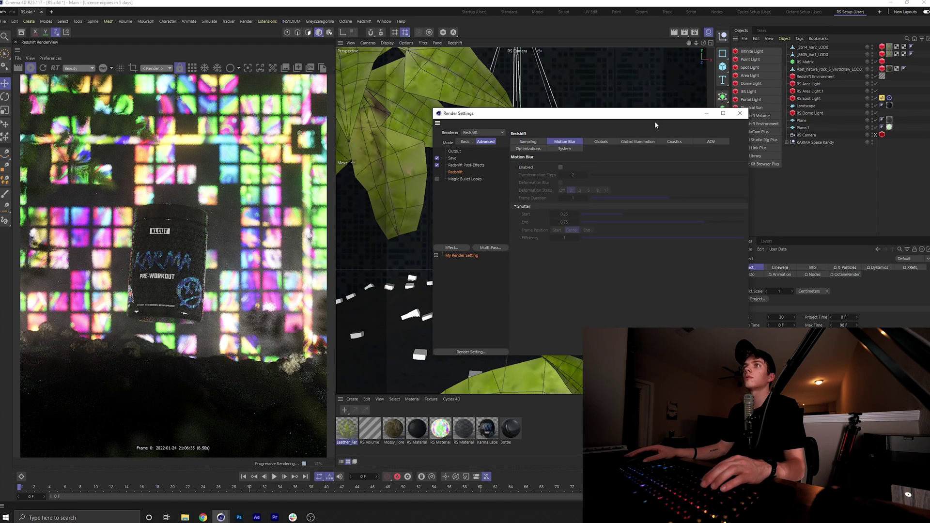
left_click(529, 141)
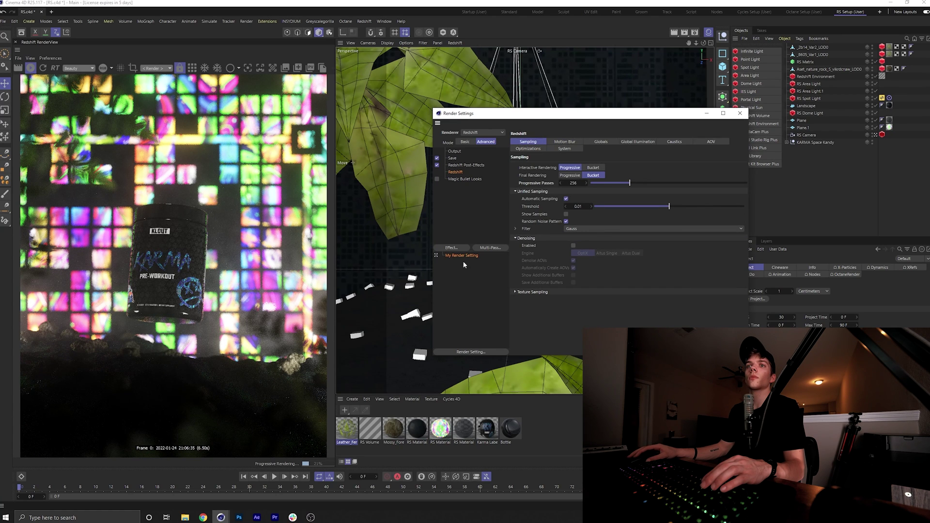
left_click(590, 142)
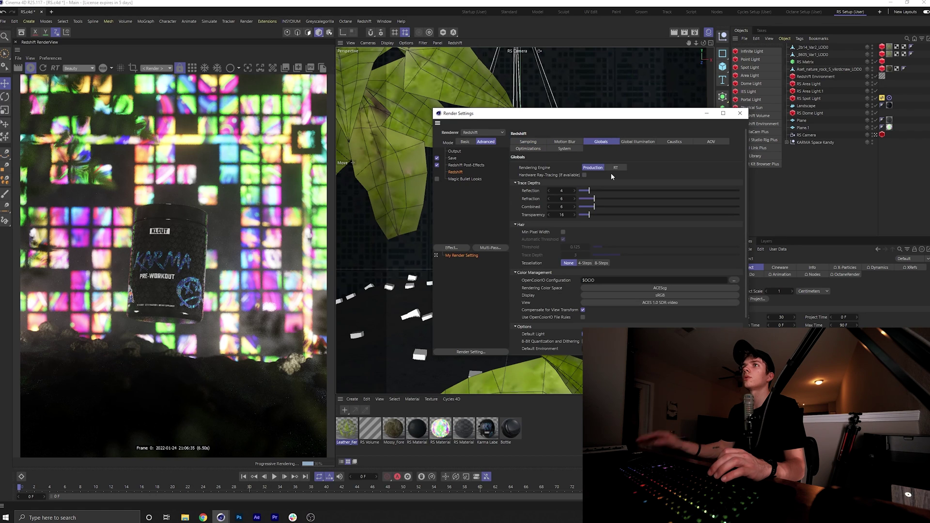
left_click(561, 191)
type("8")
key("Tab")
type("8")
key("Tab")
type("8")
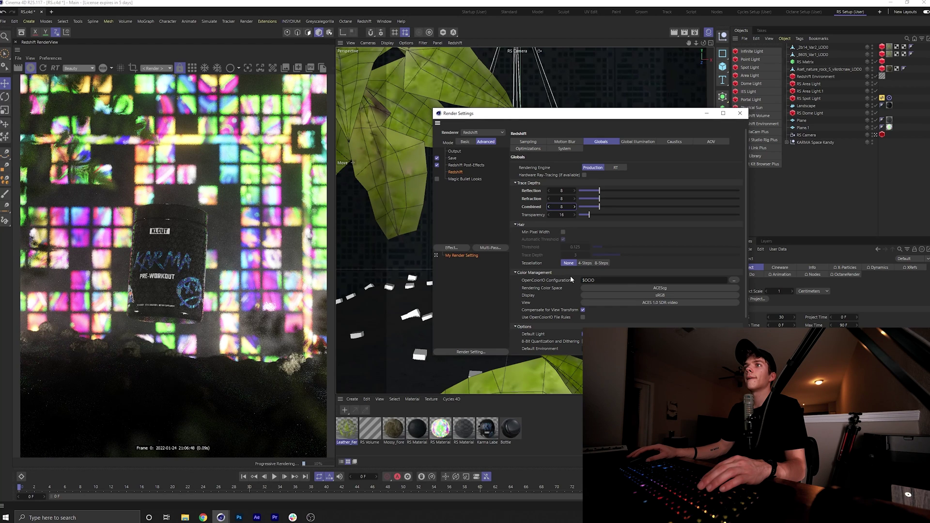
Step: Look through Redshift's advanced setting groups for hardware ray tracing and enable it in the global settings
left_click(635, 141)
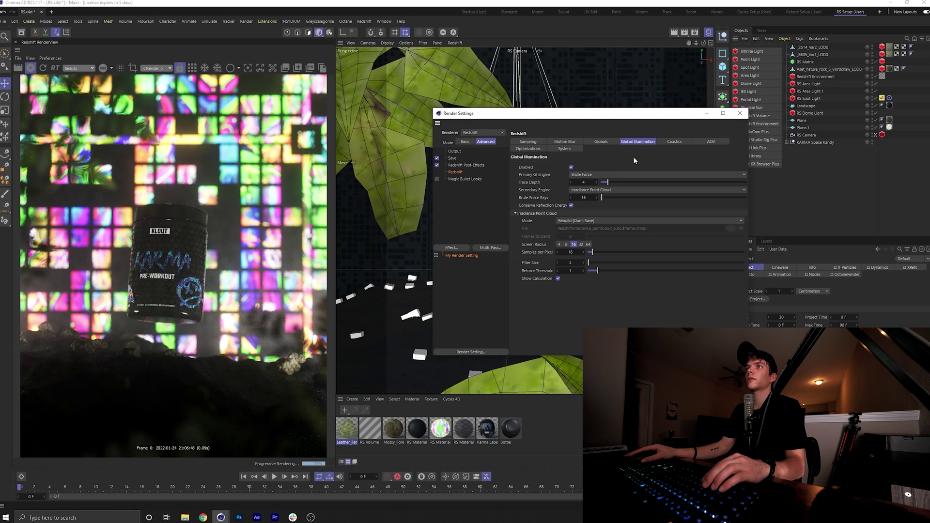
left_click(711, 142)
left_click(564, 148)
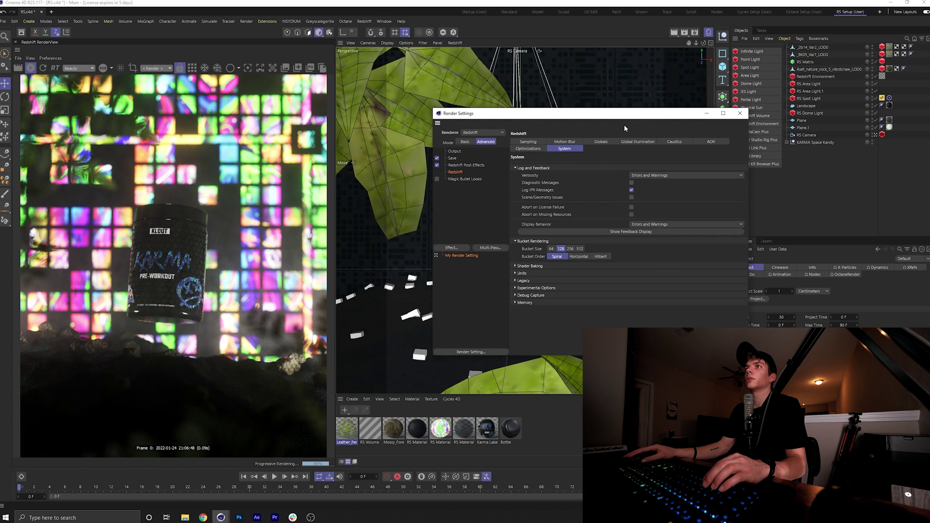
left_click(528, 148)
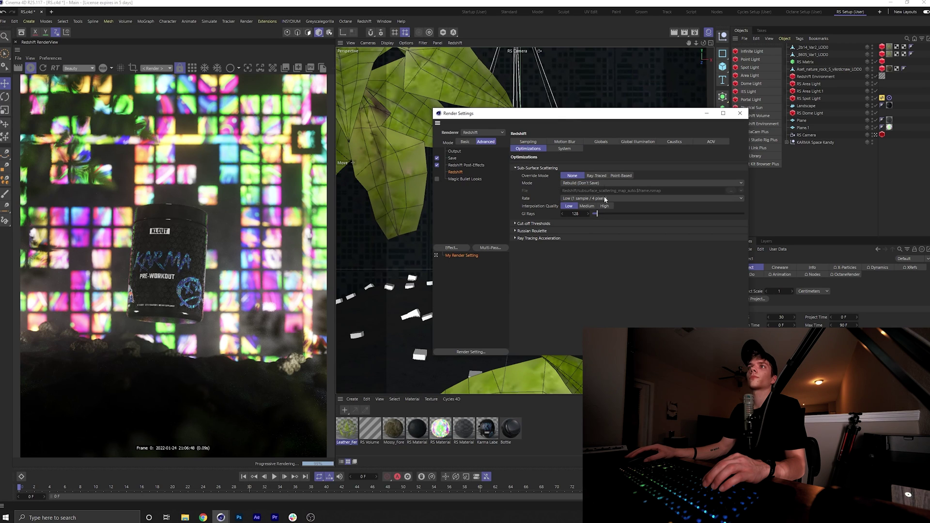
left_click(515, 239)
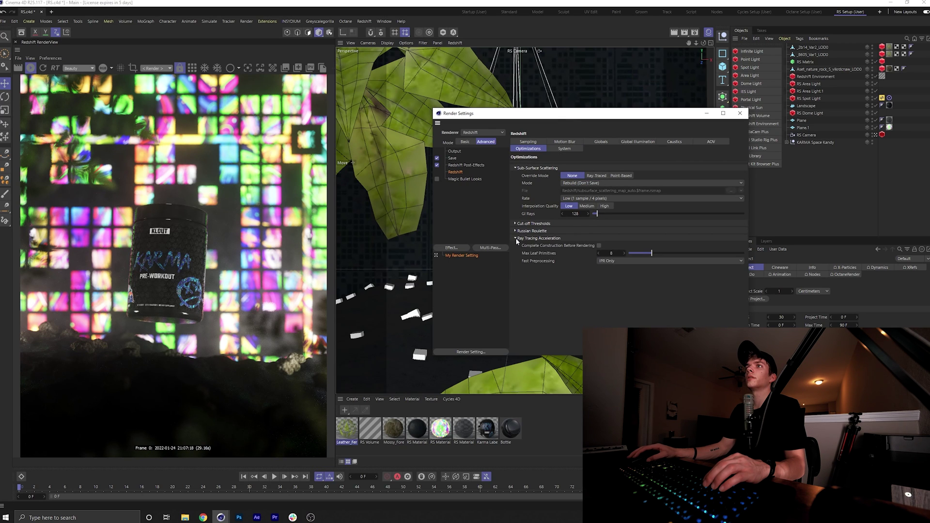
left_click(562, 141)
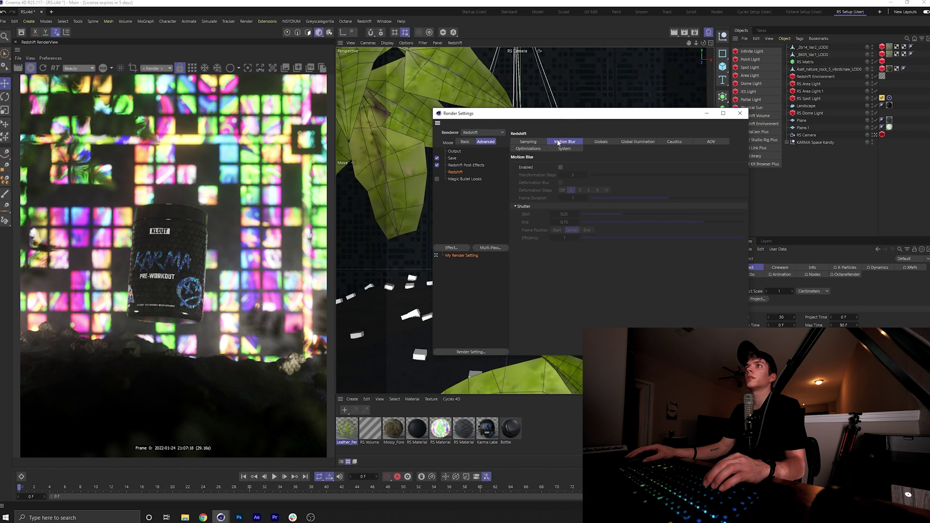
left_click(599, 142)
left_click(638, 141)
left_click(601, 141)
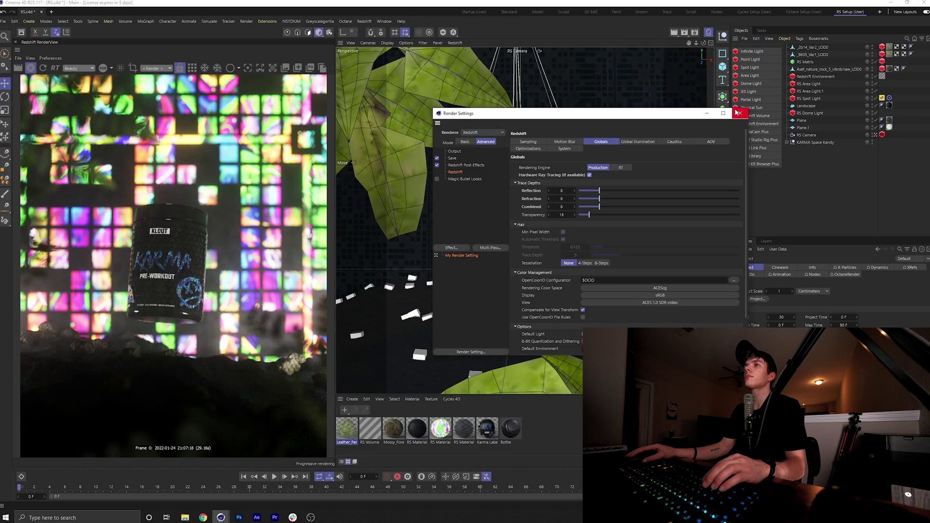
Step: Set the regular image save format to PNG and turn off saving of the multi-pass image
left_click(452, 158)
left_click(630, 163)
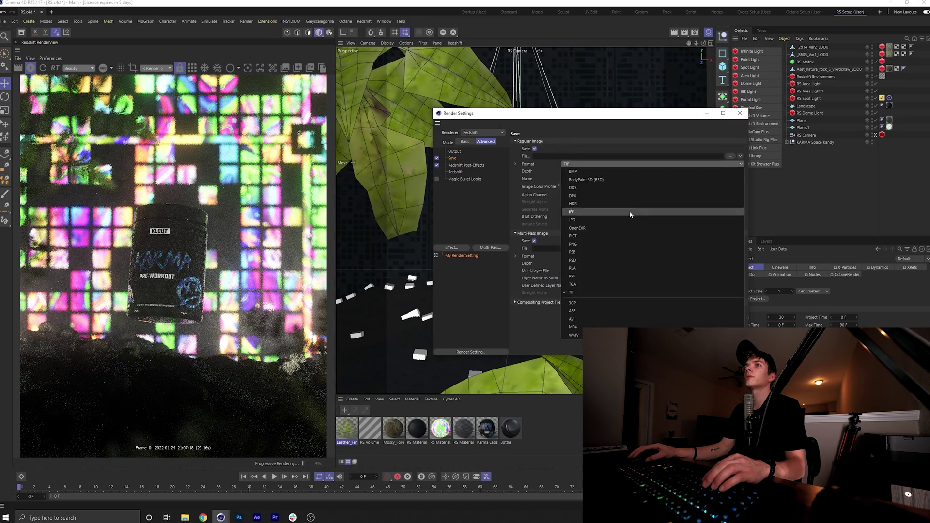
left_click(534, 241)
left_click(596, 164)
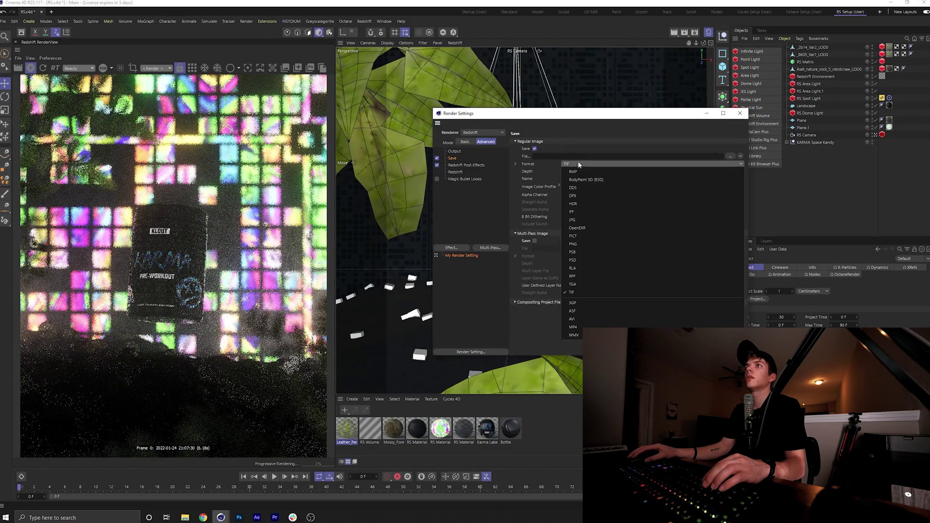
left_click(591, 245)
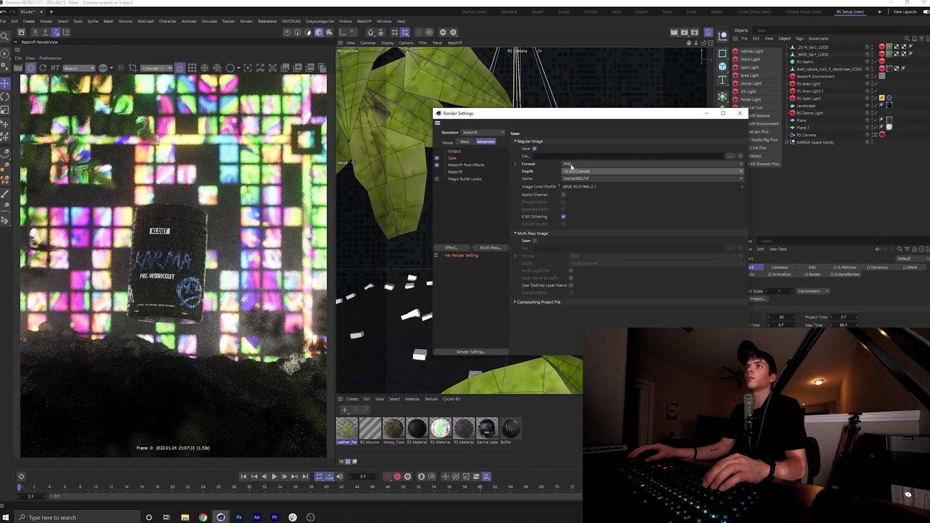
Step: Browse for the image save location to Google Drive's My Drive > Slate Labs > Content > 1-24 Render Engine Video folder
left_click(730, 156)
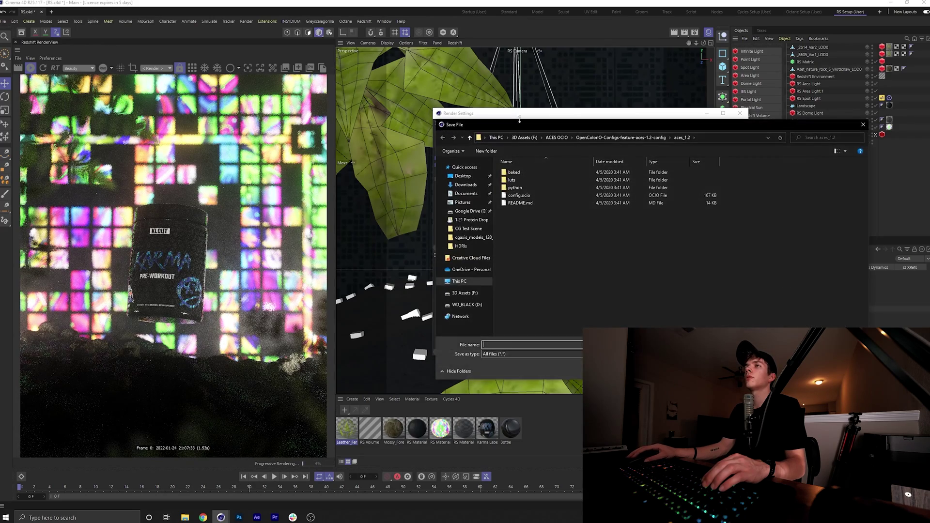
left_click_drag(604, 124, 673, 147)
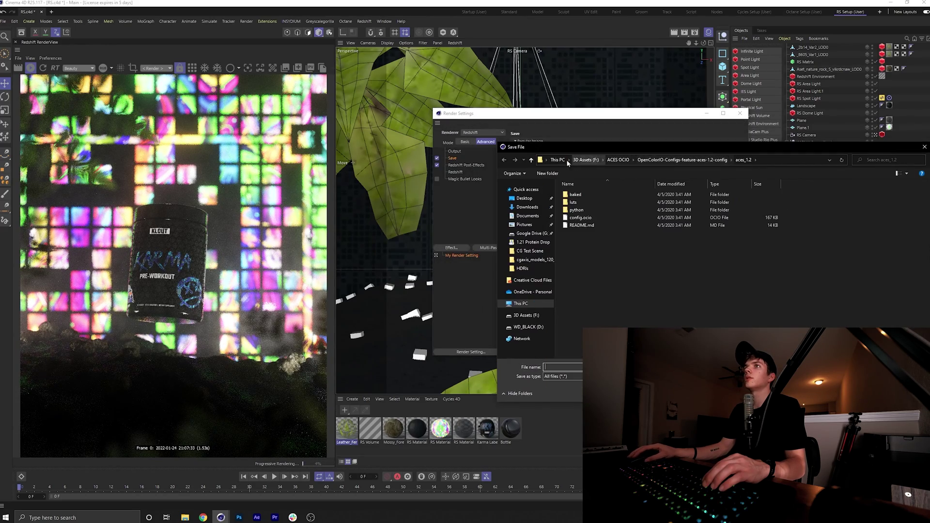
left_click(521, 303)
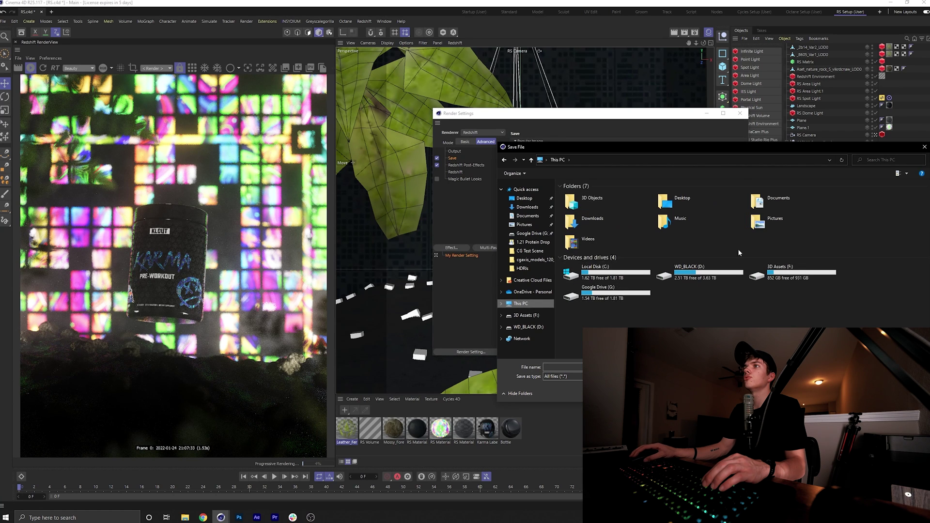
double_click(591, 288)
double_click(579, 194)
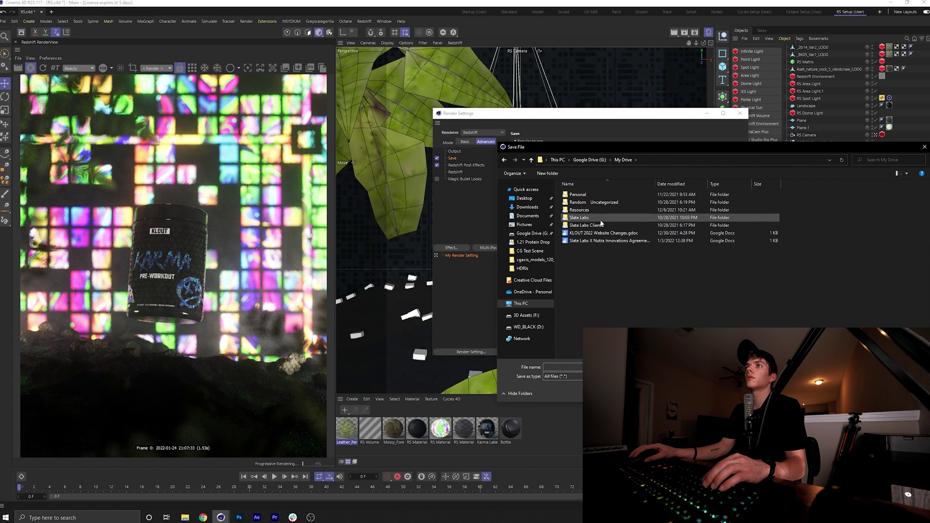
double_click(600, 217)
double_click(600, 209)
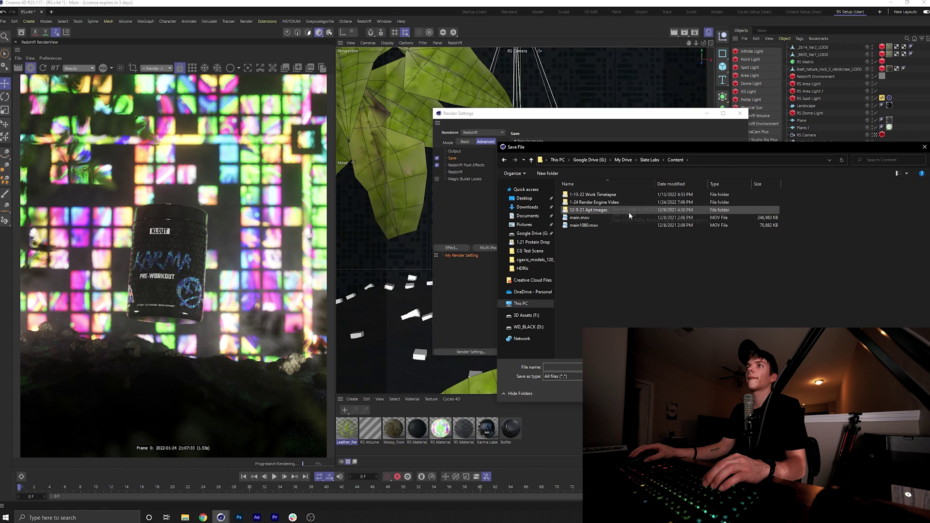
left_click(643, 202)
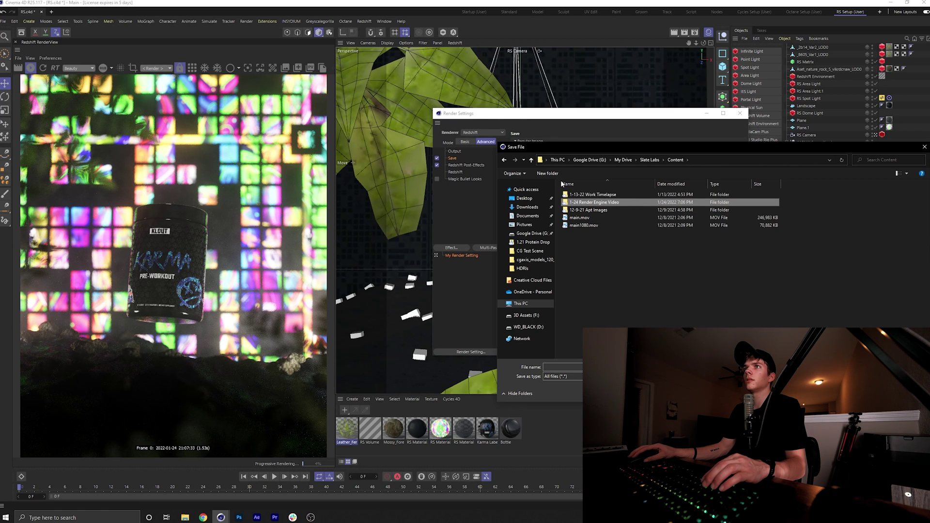
double_click(594, 203)
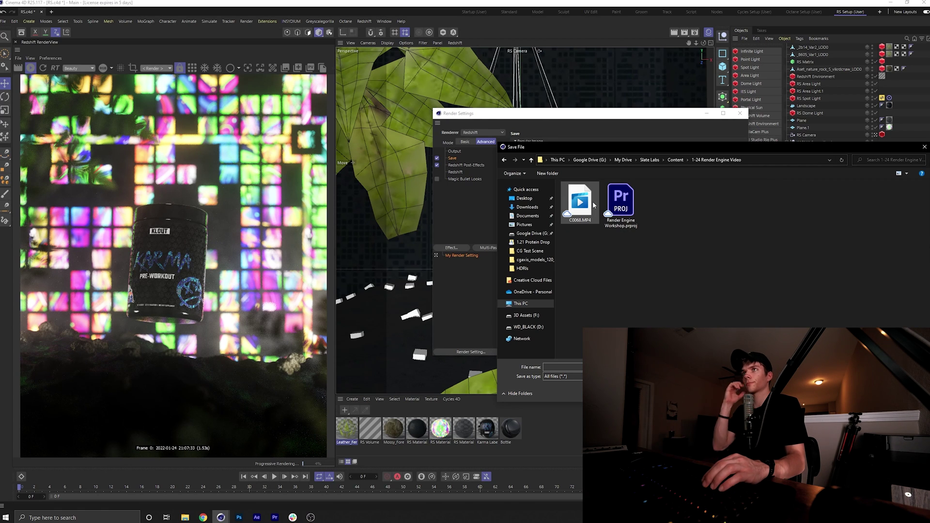
Step: Create an Images folder containing a Redshift subfolder, and close the save dialog and the render settings
left_click(548, 173)
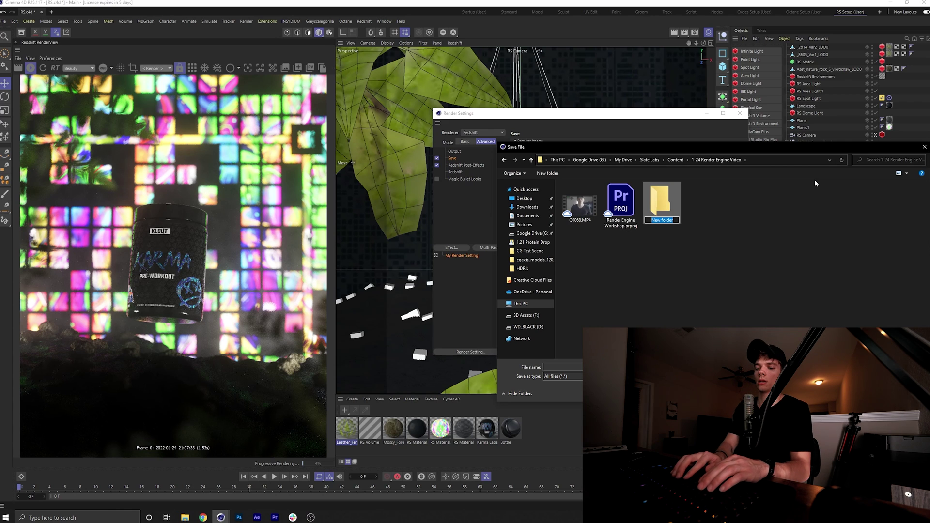
type("Images")
key("Return")
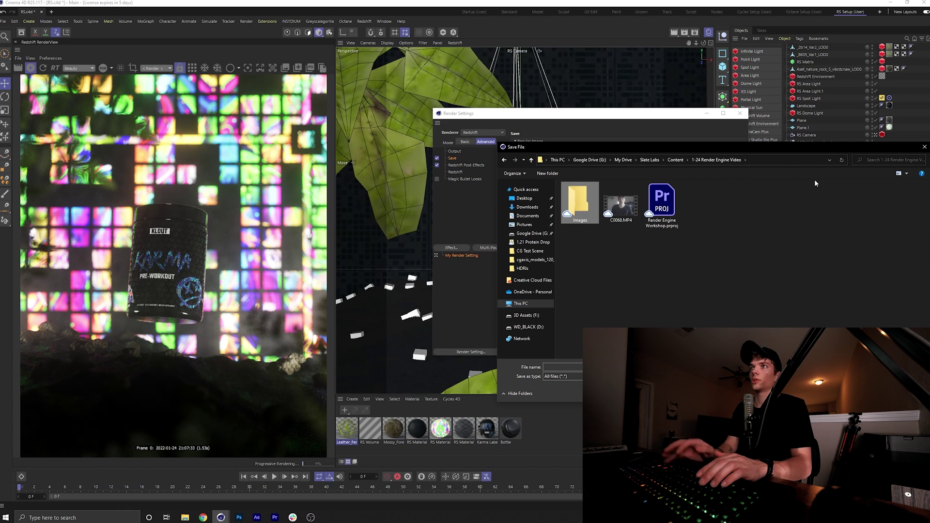
double_click(581, 212)
left_click(548, 173)
type("Re")
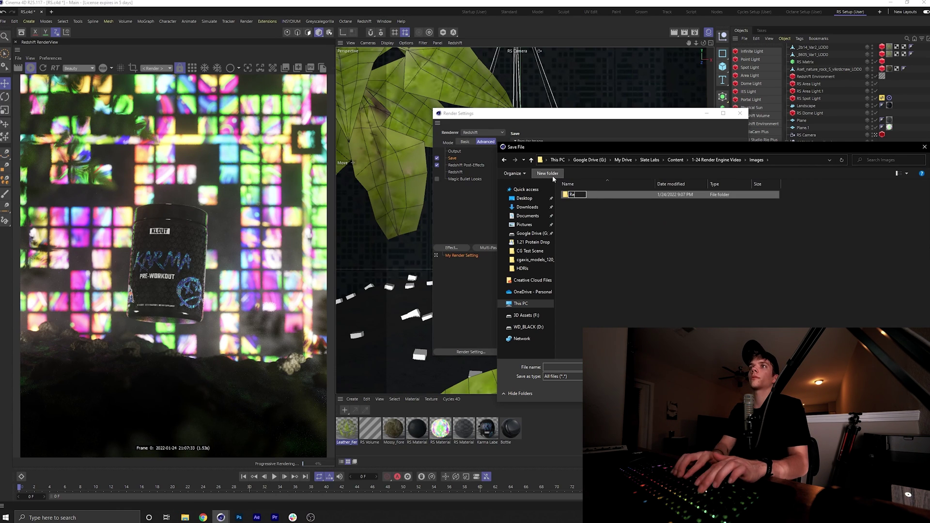
type("dshift")
key("Return")
left_click(925, 147)
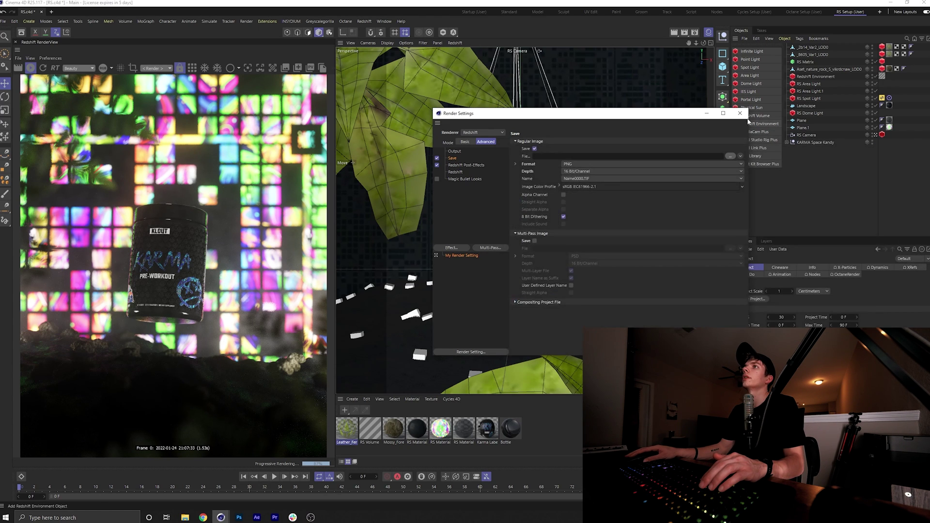
left_click(740, 113)
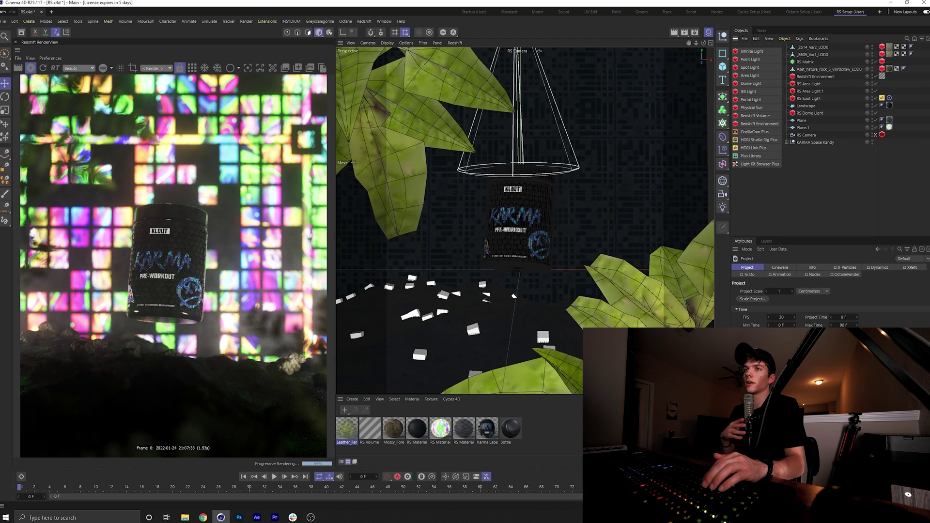
Step: Render the Redshift scene to the Picture Viewer and enlarge its window downward and toward the render preview
key("shift+r")
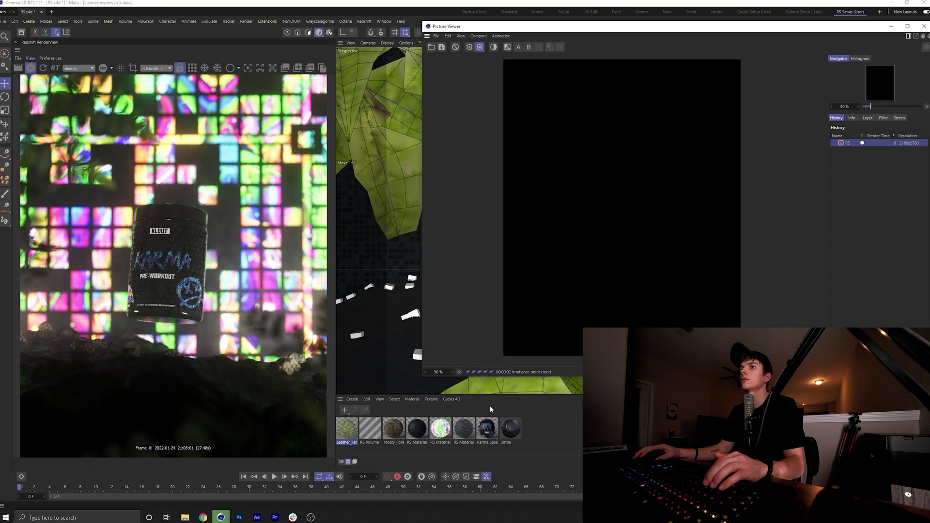
left_click_drag(525, 377, 526, 464)
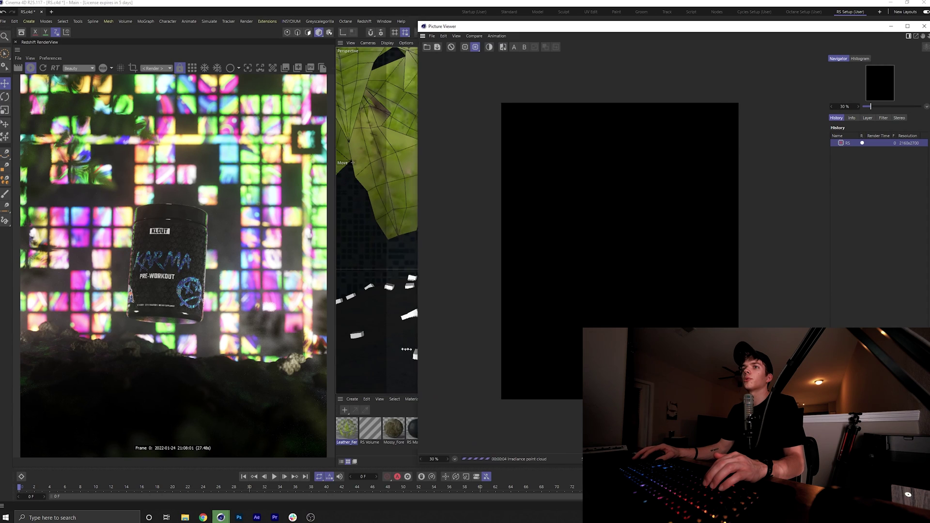
left_click_drag(421, 350, 361, 351)
left_click_drag(533, 459, 533, 506)
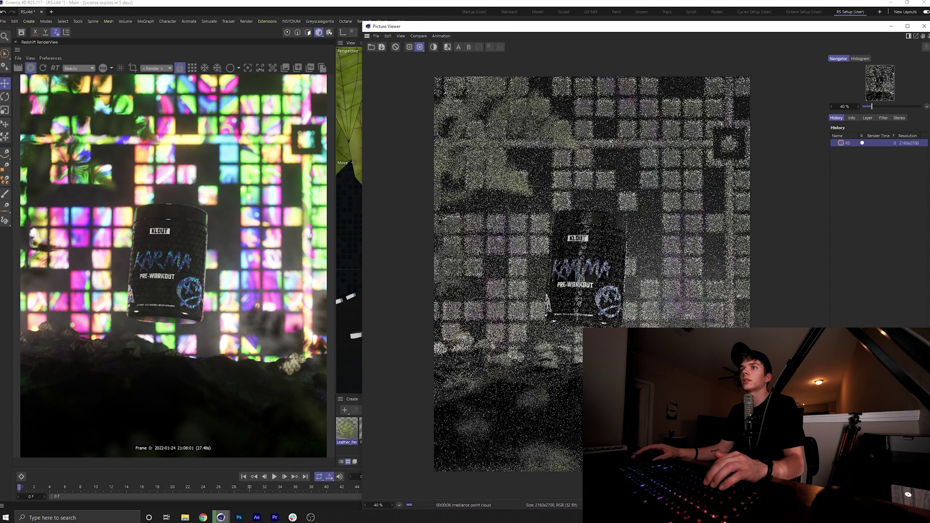